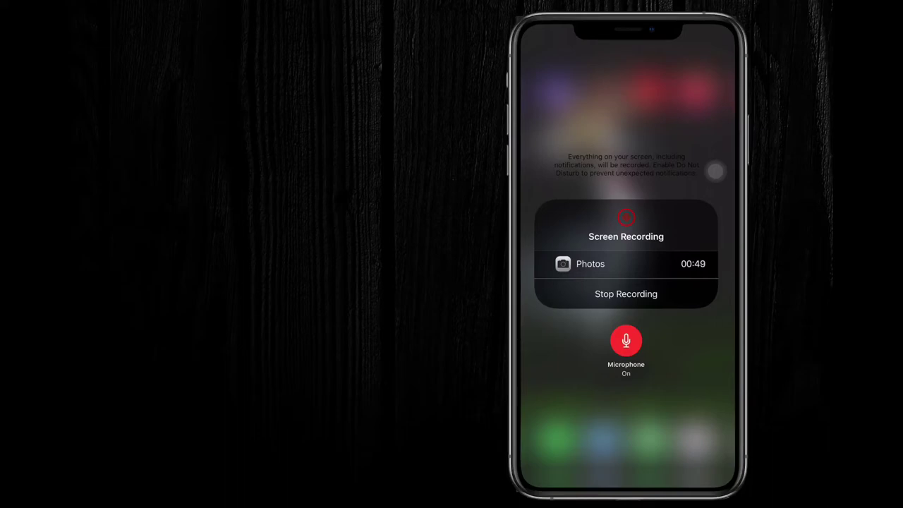
# Step: Toggle the recording microphone off and back on, then bring up the stop-recording prompt
pyautogui.click(626, 340)
pyautogui.click(625, 341)
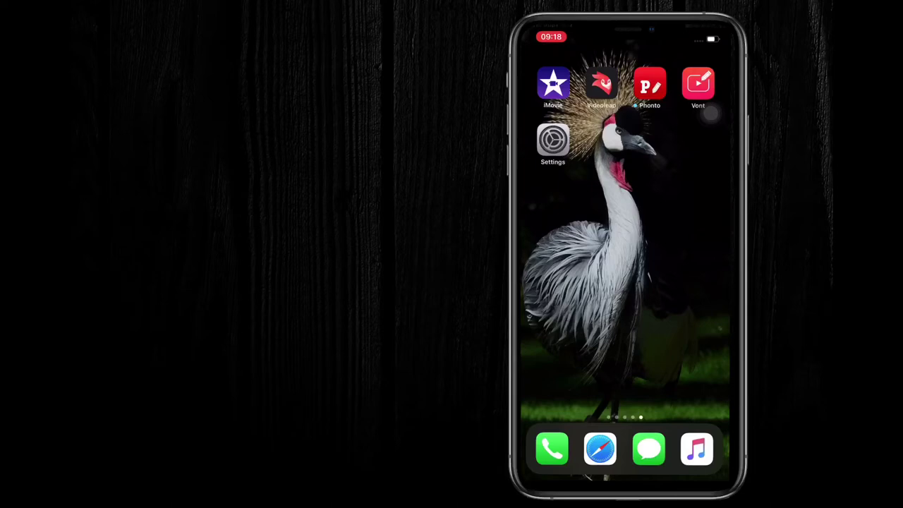
pyautogui.click(551, 37)
pyautogui.moveTo(709, 32); pyautogui.dragTo(709, 212)
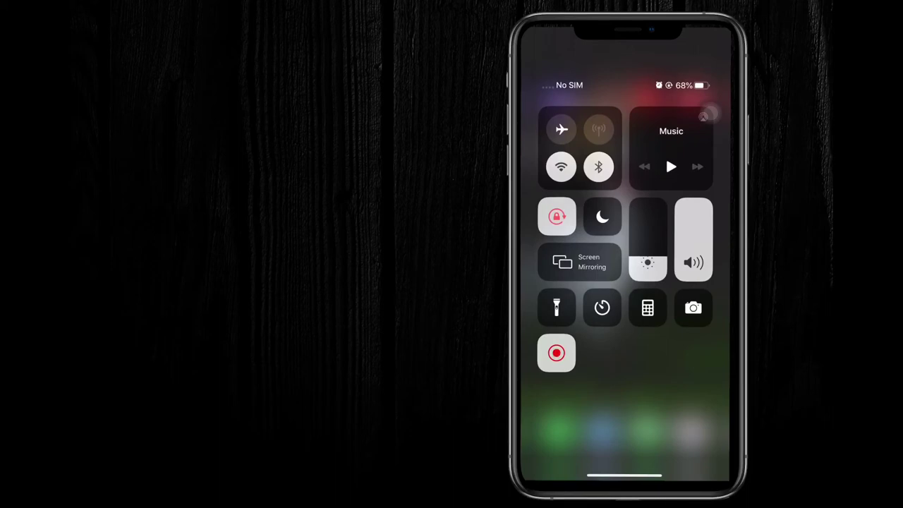
pyautogui.click(556, 353)
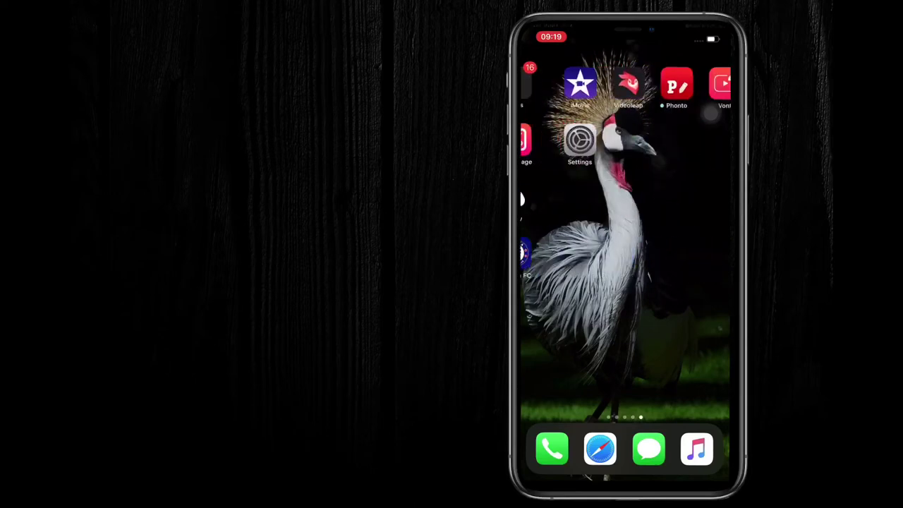
pyautogui.click(551, 37)
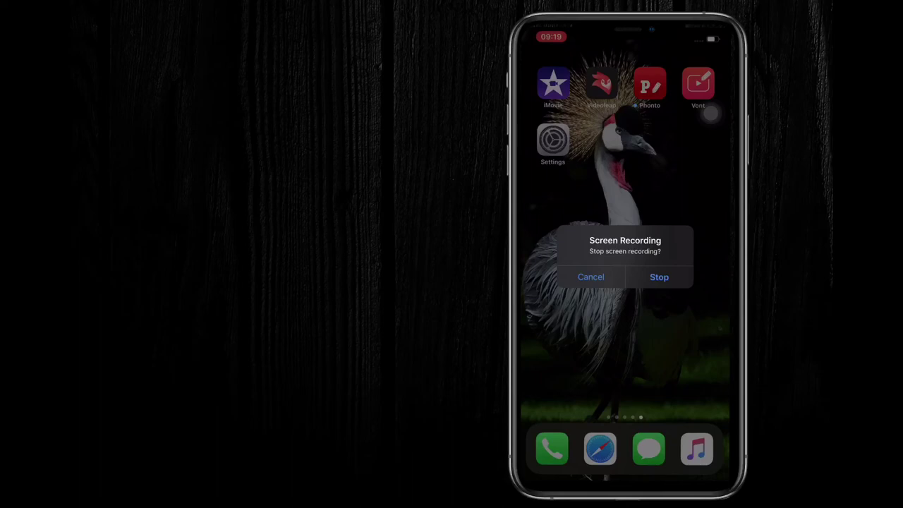
pyautogui.click(659, 277)
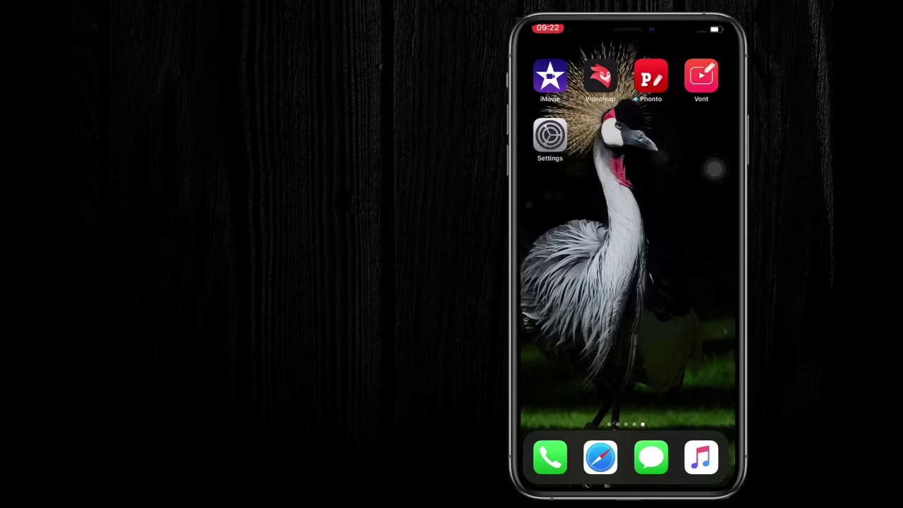
# Step: Open the Settings app and scroll down toward the Control Center entry
pyautogui.click(549, 135)
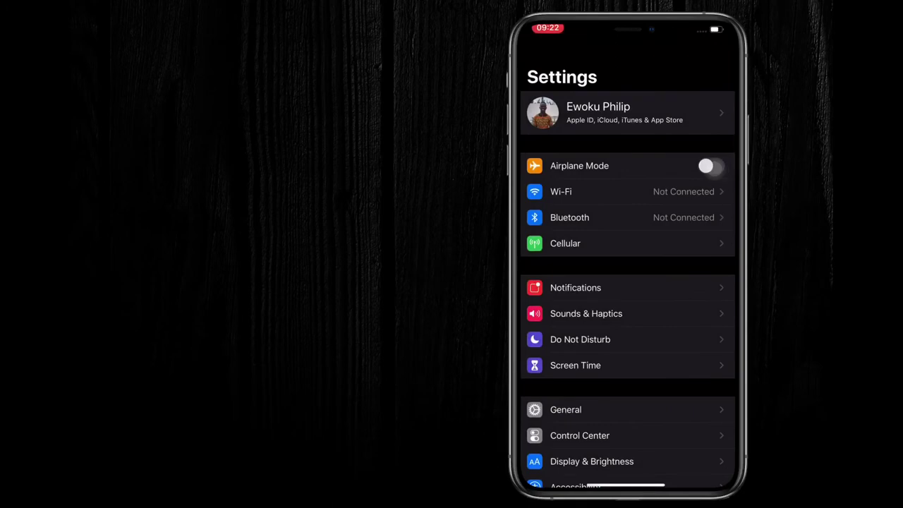
pyautogui.scroll(-5, 710, 167)
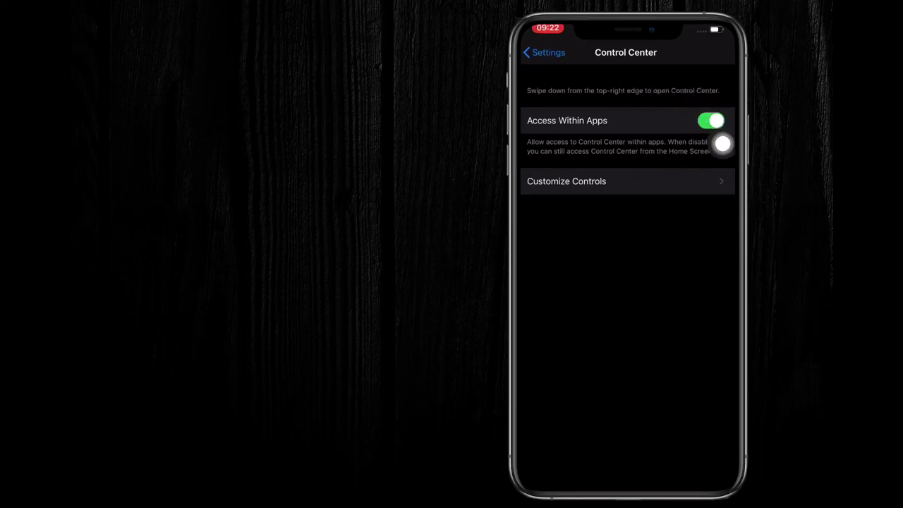
# Step: Open Customize Controls and look through the included controls list
pyautogui.click(714, 173)
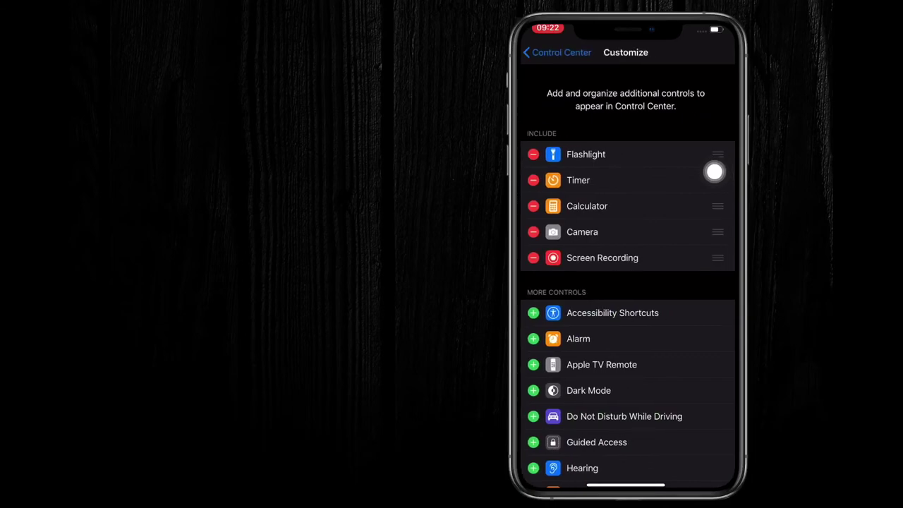
pyautogui.scroll(-5, 713, 172)
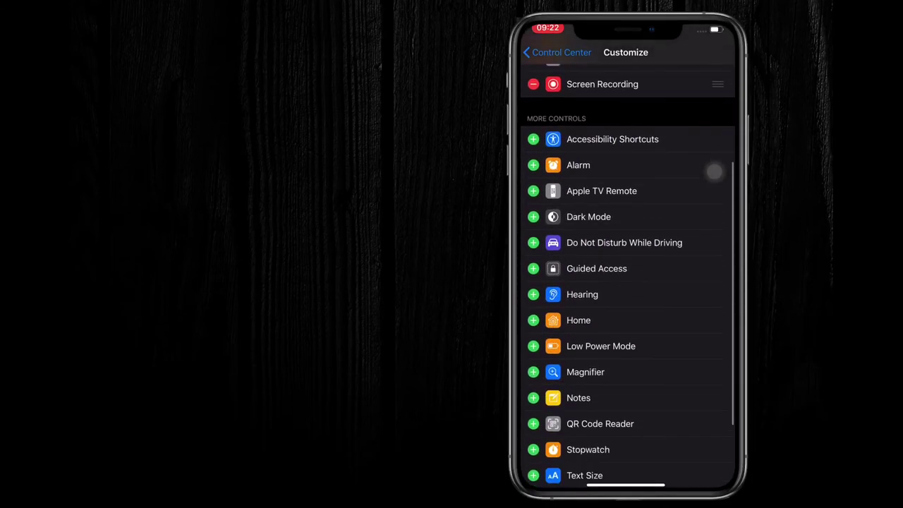
pyautogui.scroll(-3, 714, 171)
pyautogui.scroll(2, 714, 171)
pyautogui.scroll(5, 714, 172)
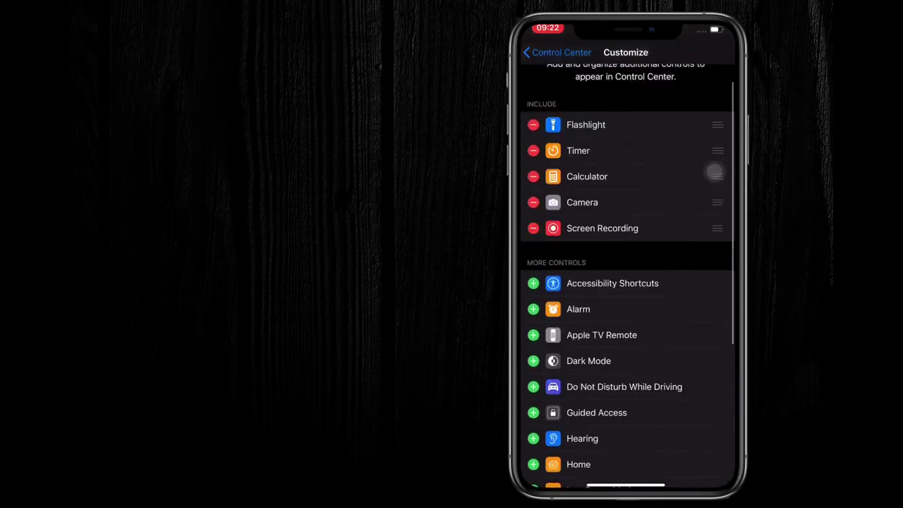
pyautogui.scroll(2, 714, 171)
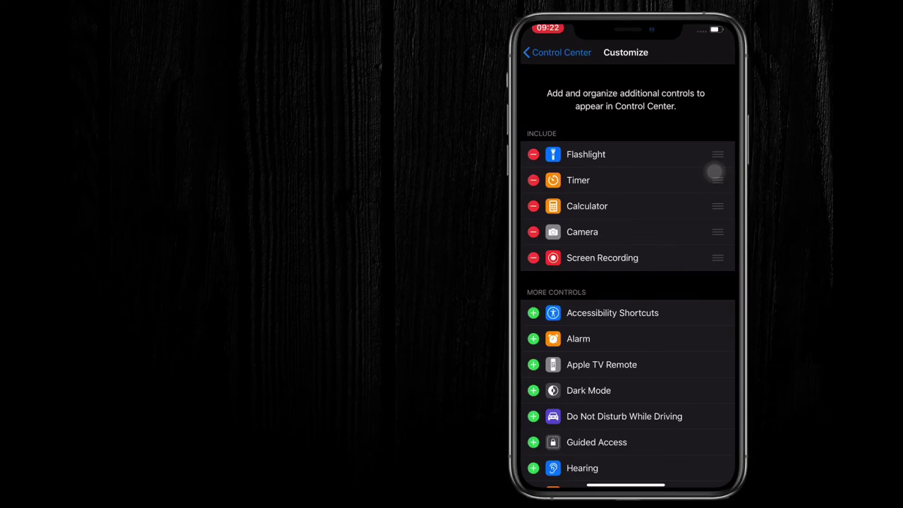
# Step: Remove Screen Recording, leaving Flashlight, Timer, Calculator and Camera included
pyautogui.click(533, 258)
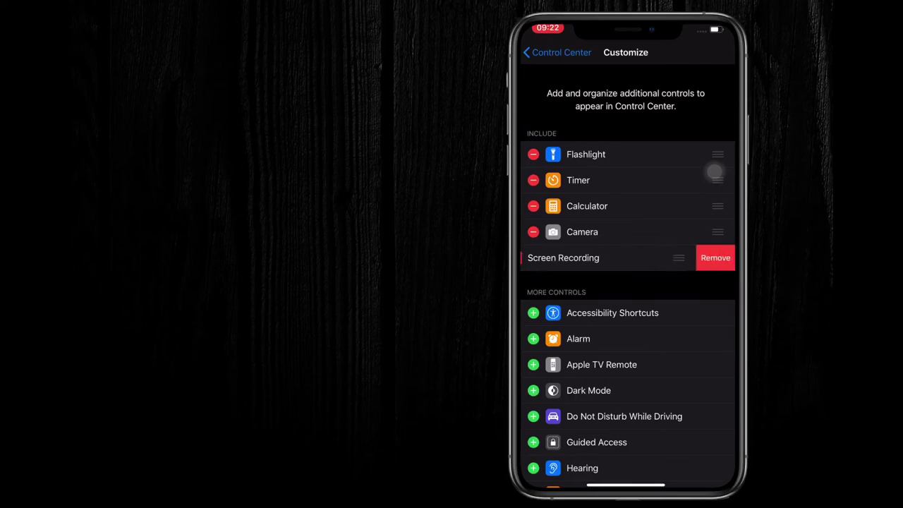
pyautogui.click(715, 257)
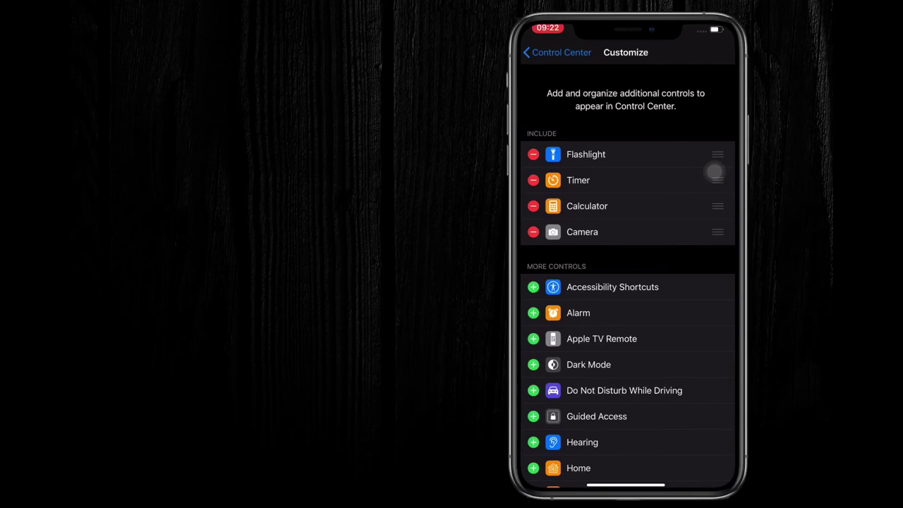
pyautogui.scroll(-5, 714, 171)
pyautogui.scroll(1, 714, 172)
pyautogui.scroll(1, 714, 171)
pyautogui.scroll(2, 715, 171)
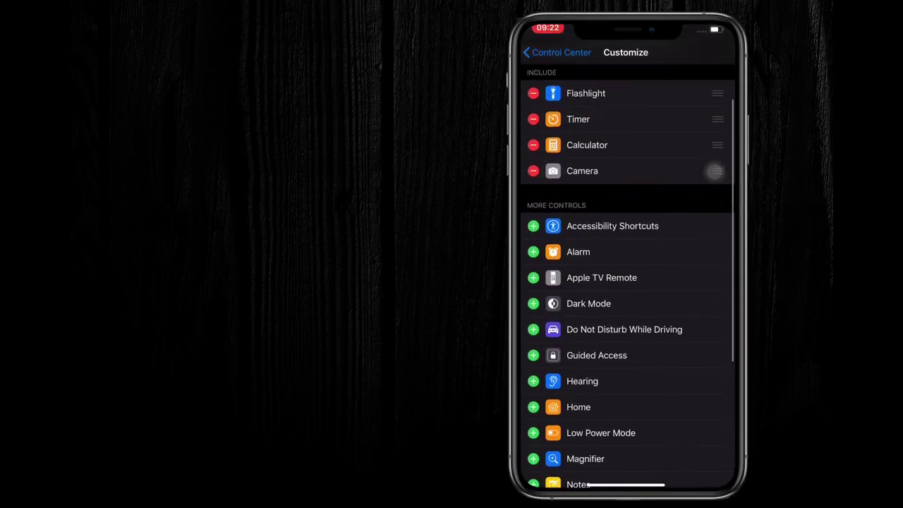
pyautogui.scroll(2, 714, 171)
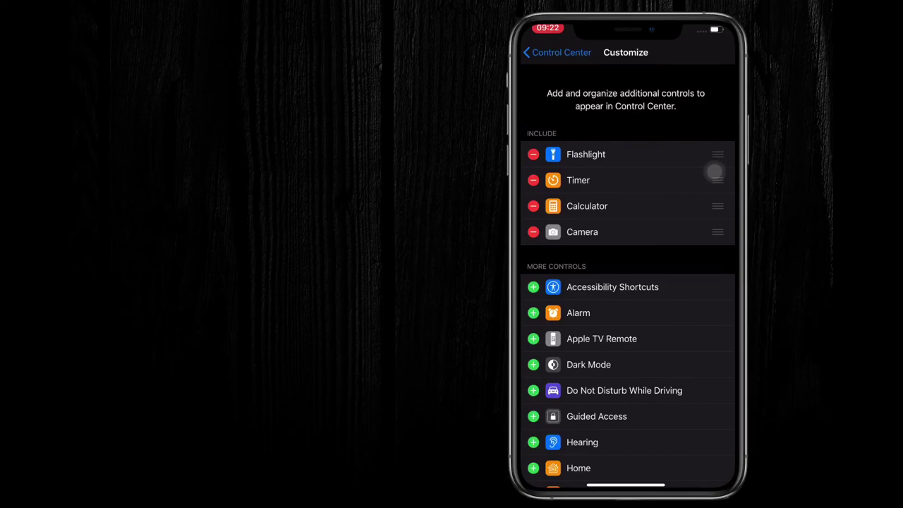
# Step: Drag Screen Recording to the top of the INCLUDE list, then go back to the home screen
pyautogui.scroll(-1, 714, 172)
pyautogui.scroll(-3, 714, 171)
pyautogui.scroll(-2, 715, 171)
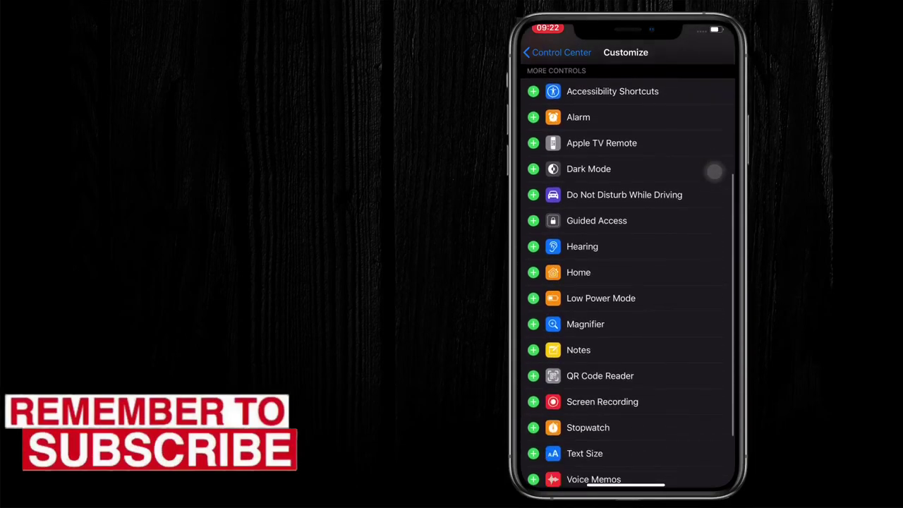
pyautogui.scroll(-1, 714, 171)
pyautogui.scroll(3, 714, 172)
pyautogui.scroll(-1, 714, 172)
pyautogui.scroll(-3, 715, 171)
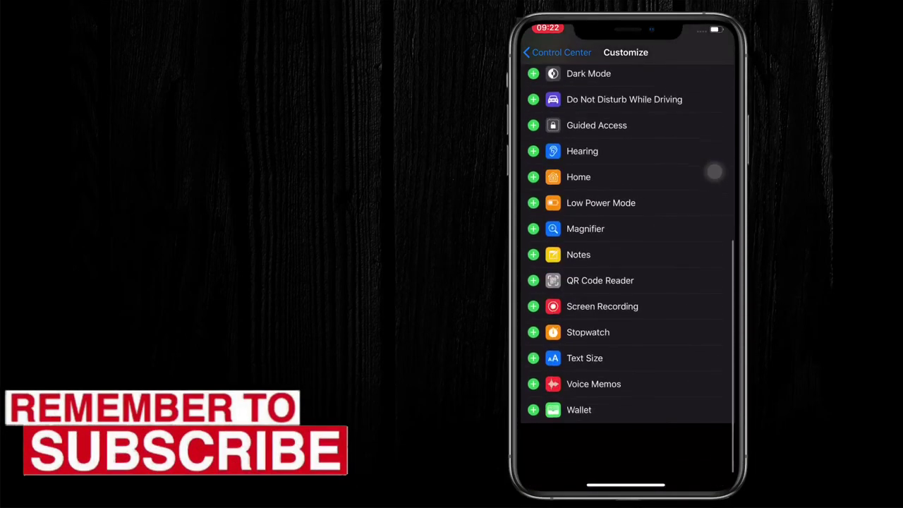
pyautogui.scroll(-1, 714, 172)
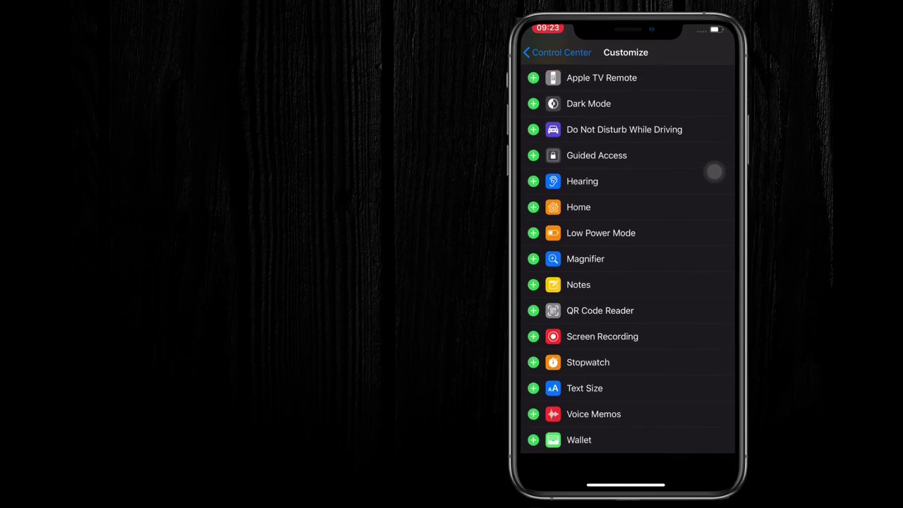
pyautogui.scroll(1, 715, 172)
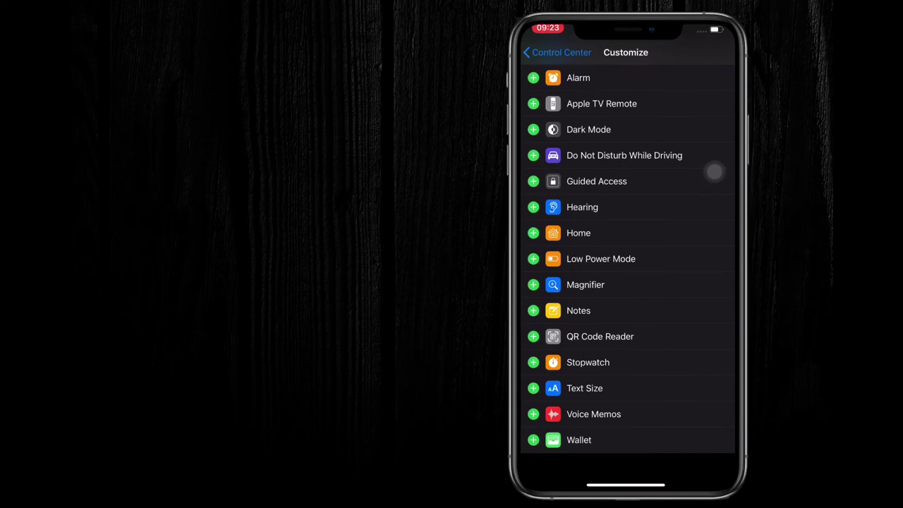
pyautogui.scroll(5, 715, 171)
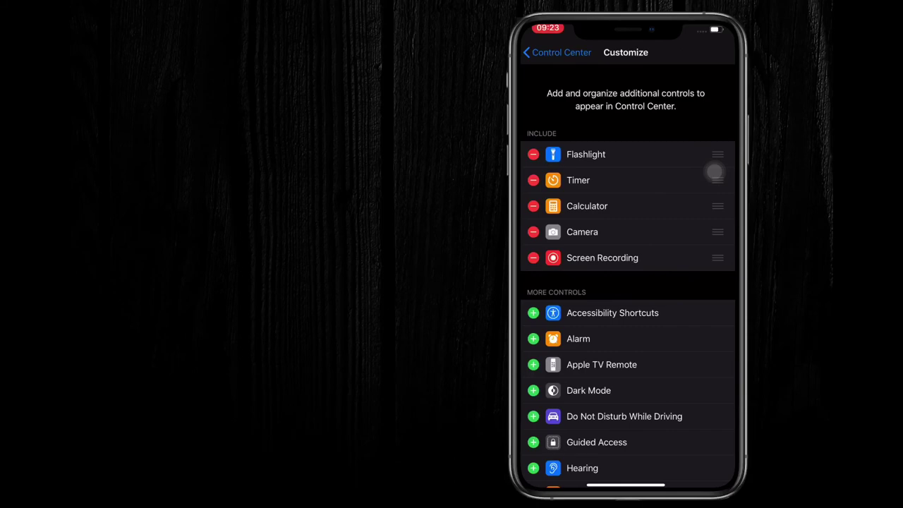
pyautogui.scroll(-1, 715, 171)
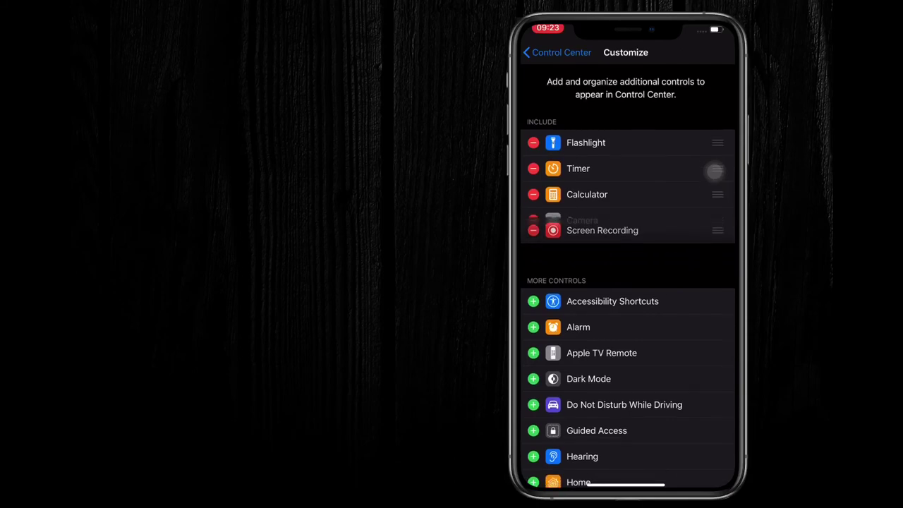
pyautogui.moveTo(717, 247); pyautogui.dragTo(714, 152)
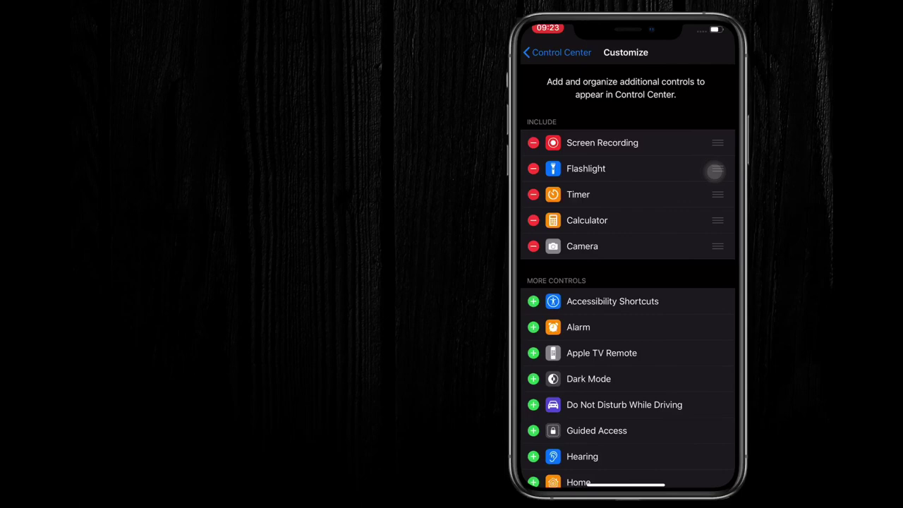
pyautogui.moveTo(625, 486); pyautogui.dragTo(625, 282)
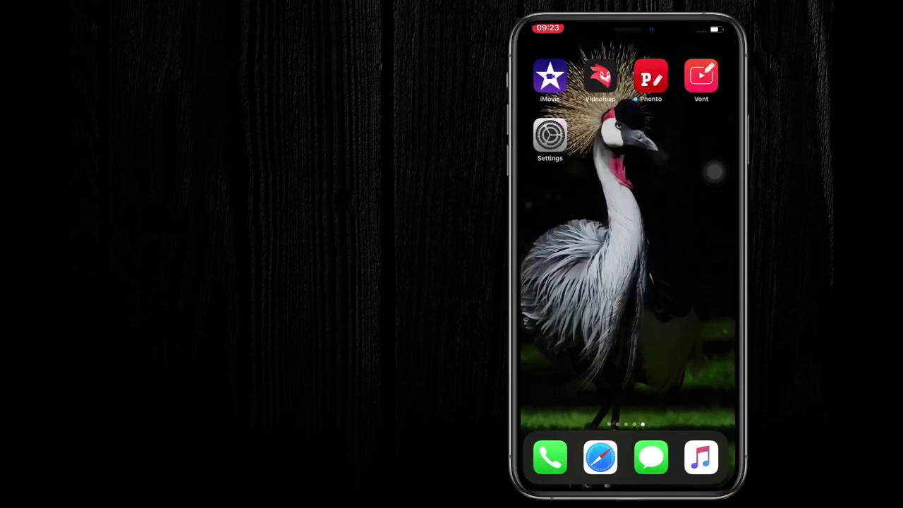
# Step: Open Control Center and confirm Screen Recording appears before Flashlight, Timer, Calculator and Camera
pyautogui.moveTo(705, 28); pyautogui.dragTo(705, 212)
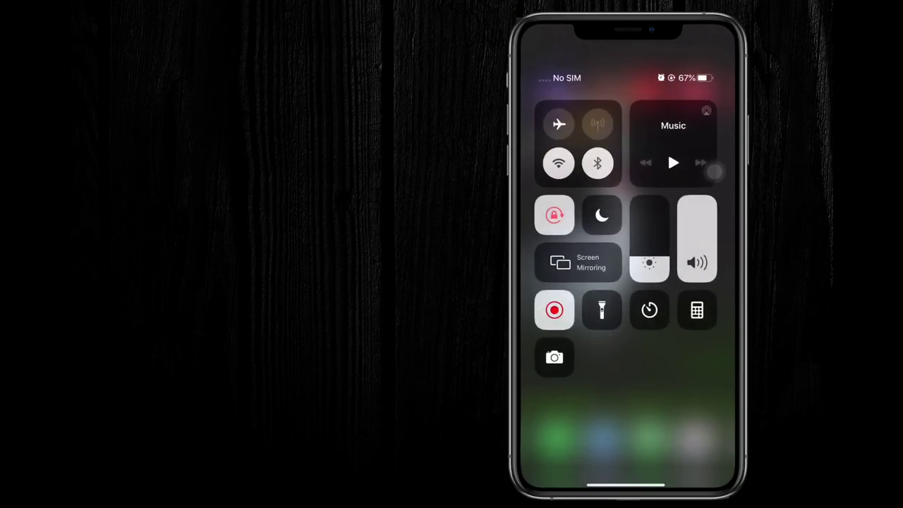